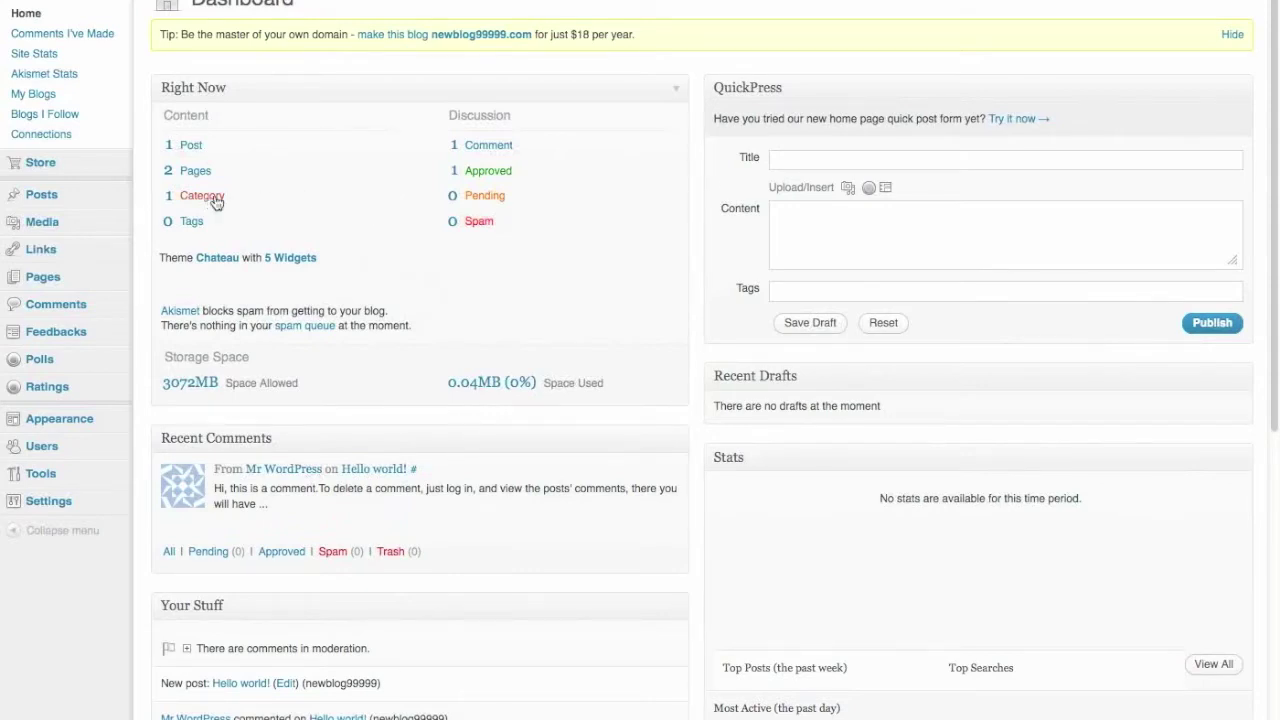
Step: Move the default 'Hello world!' post from All Posts to the Trash
mouse_move(56, 201)
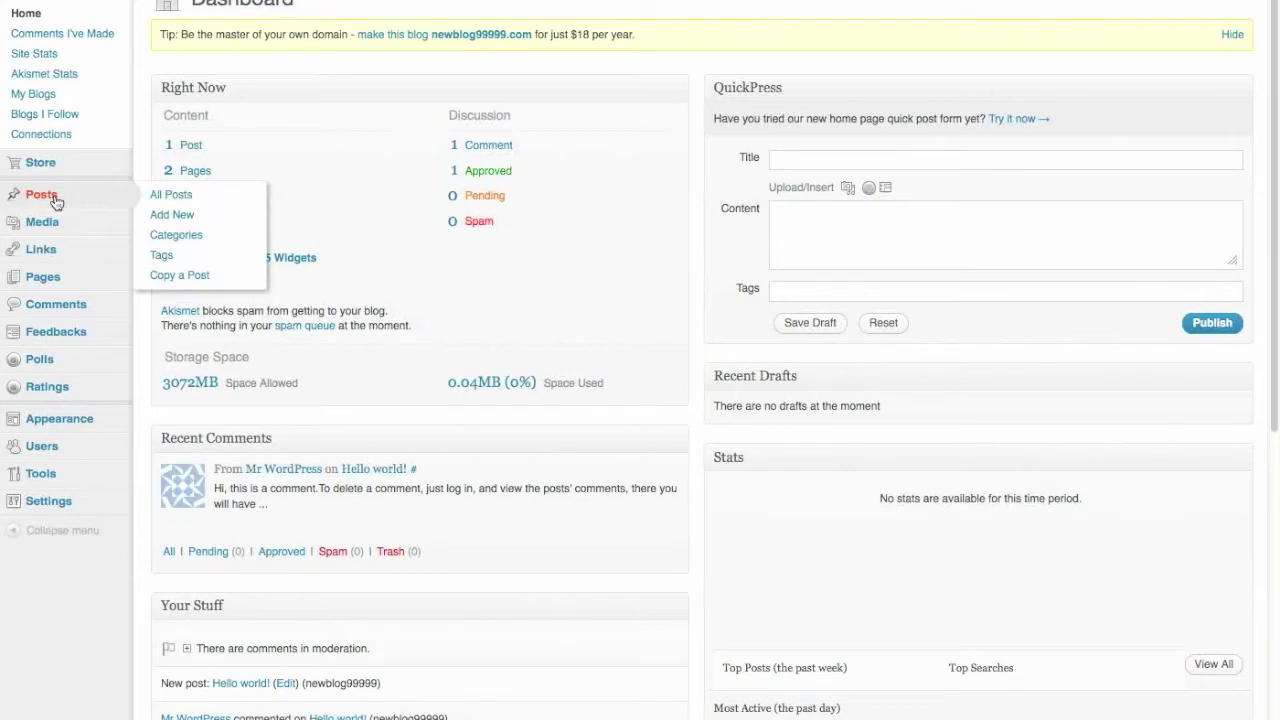
click(172, 197)
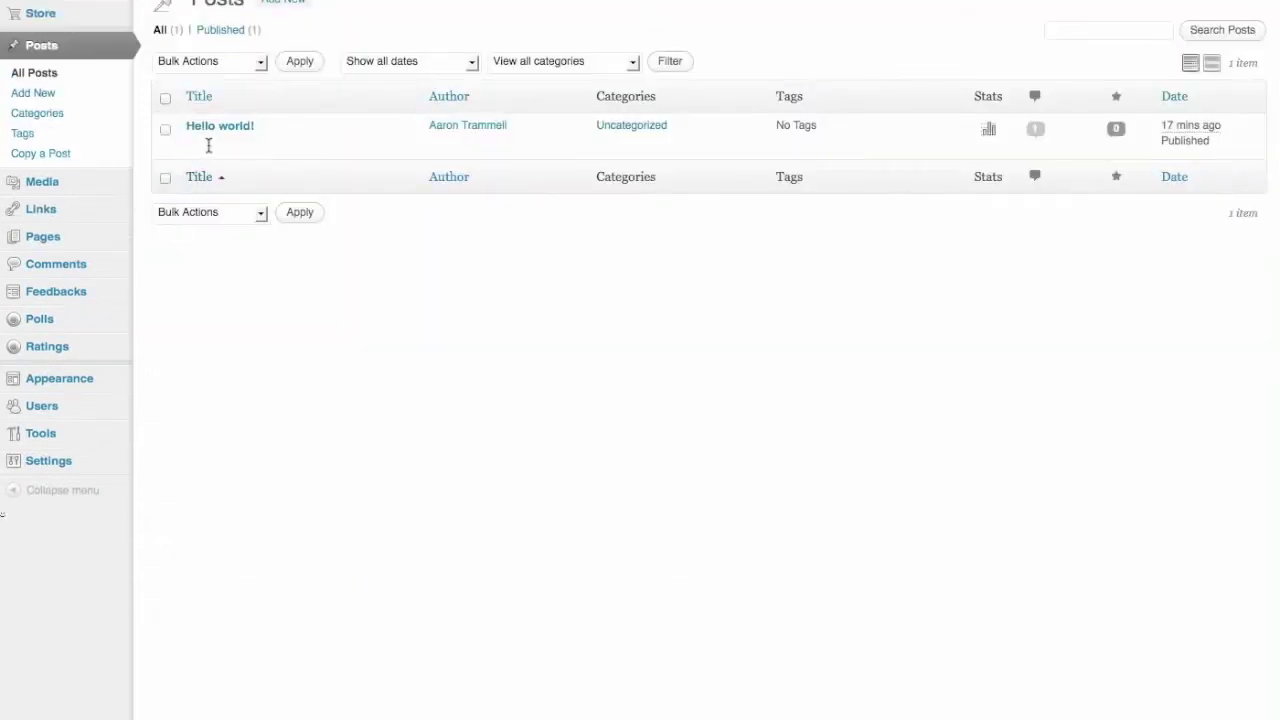
mouse_move(222, 130)
mouse_move(231, 134)
click(286, 149)
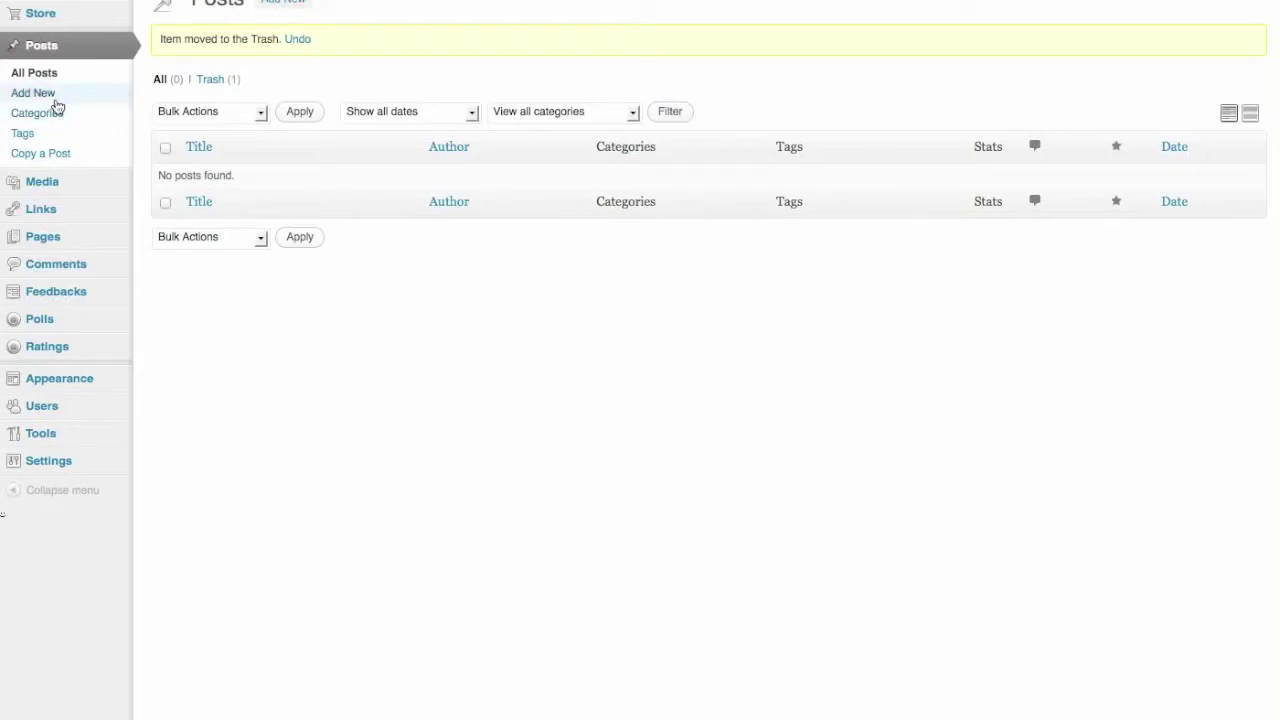
Step: Create a new post titled 'First Post!' with body 'No blog is complete without a first post.' and '<3'
click(293, 6)
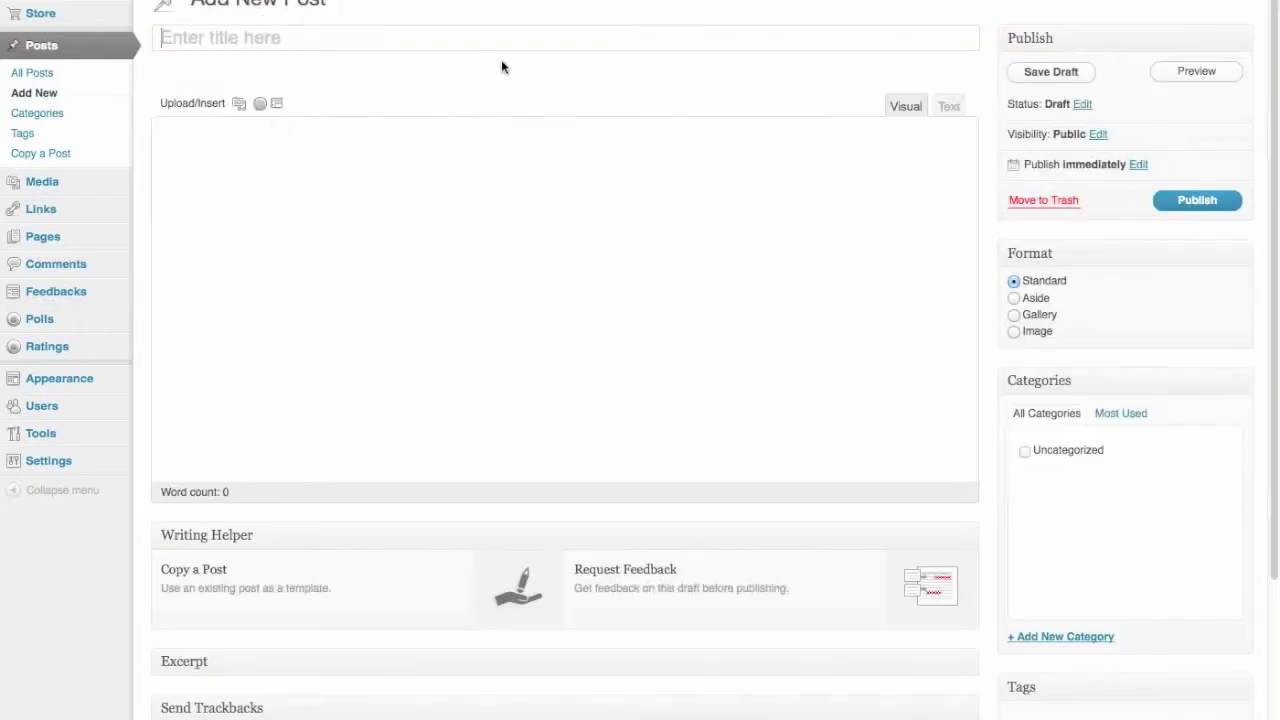
click(522, 40)
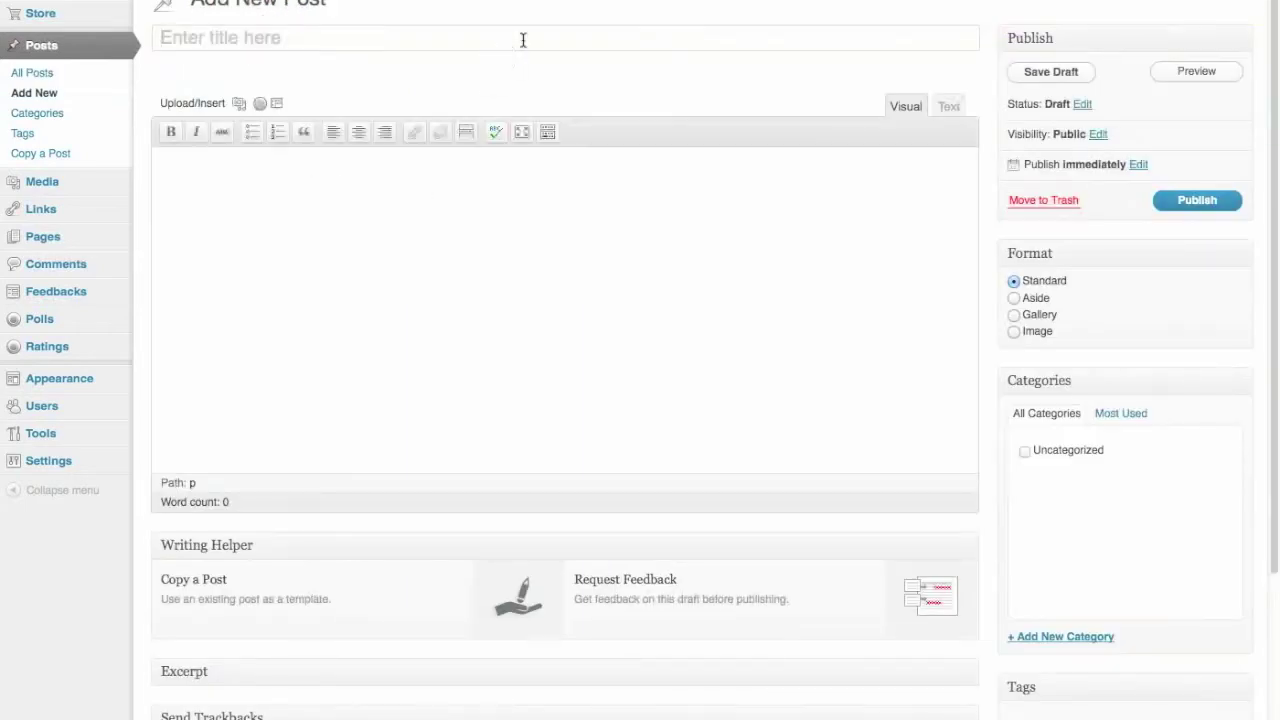
text(First Post!)
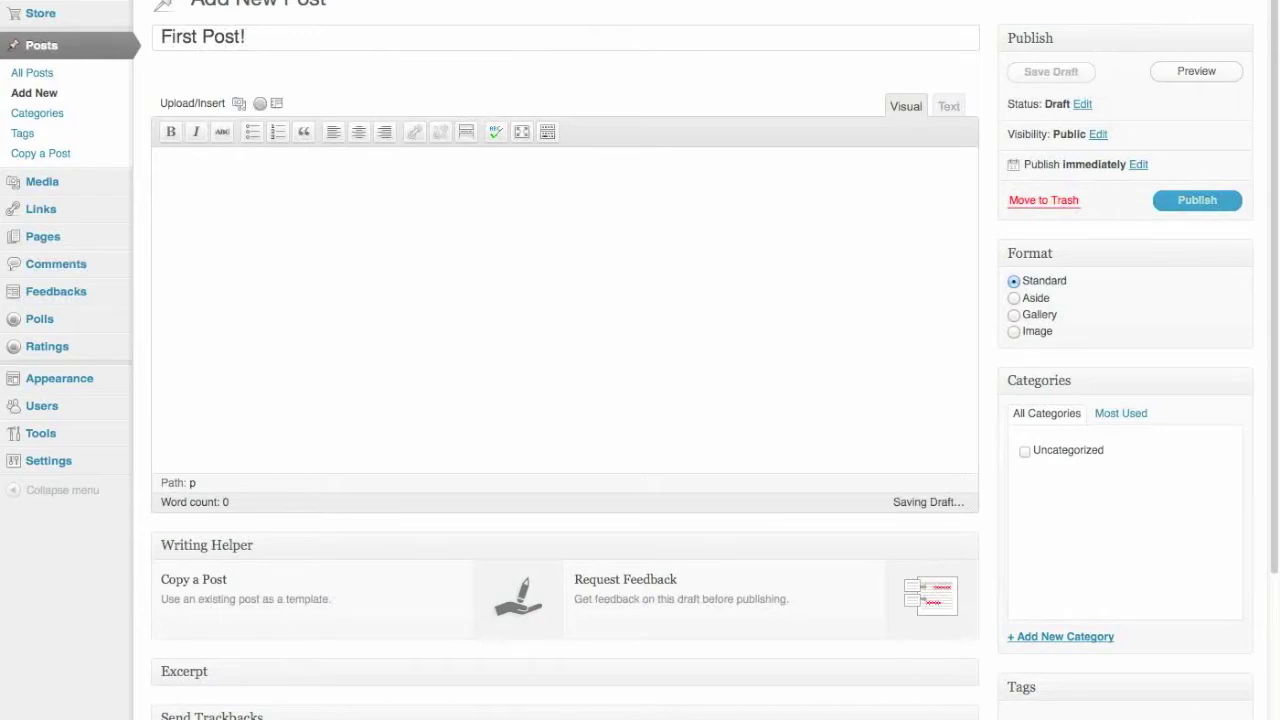
text(No blog)
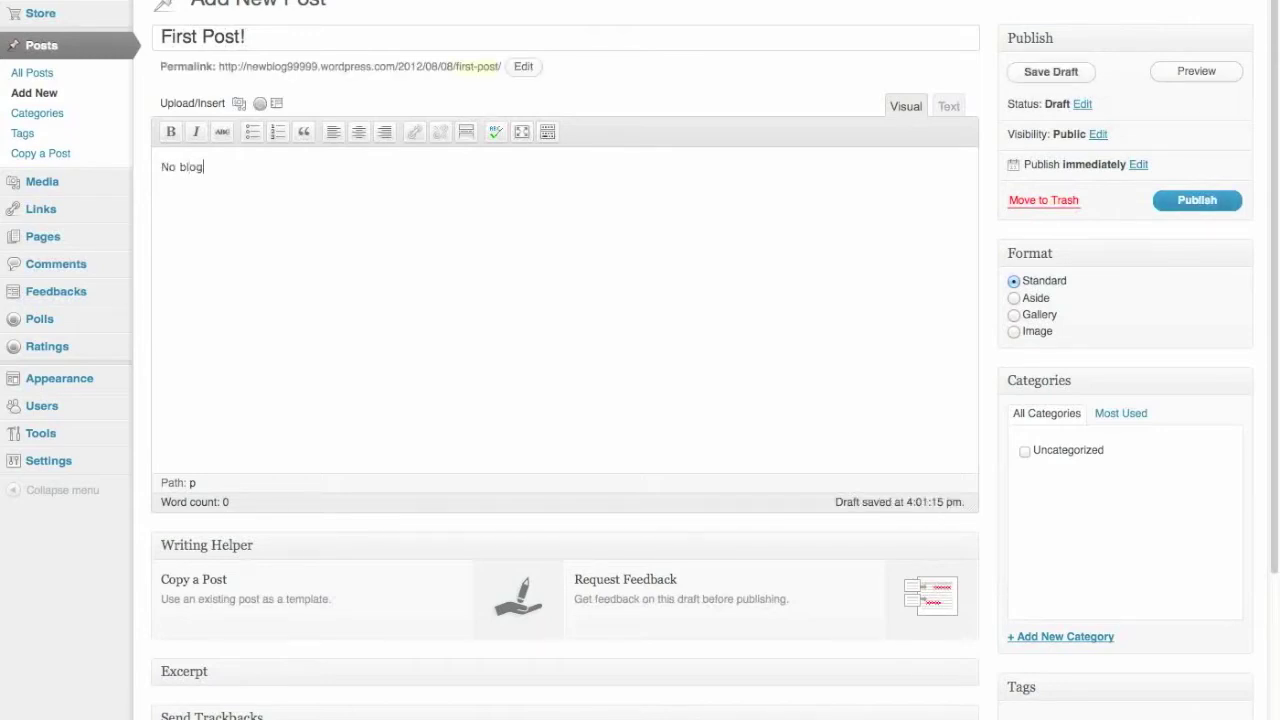
text( is complete without a f)
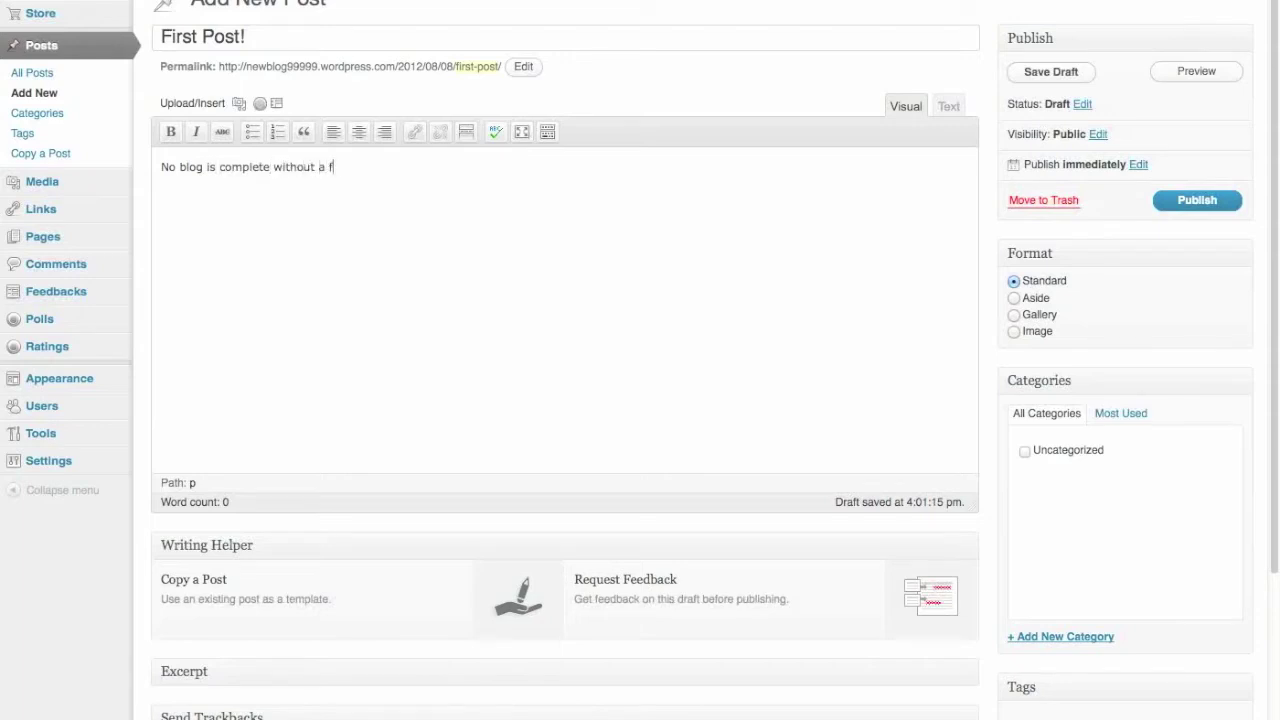
text(irst post)
text(<)
text(3)
drag(183, 208, 157, 210)
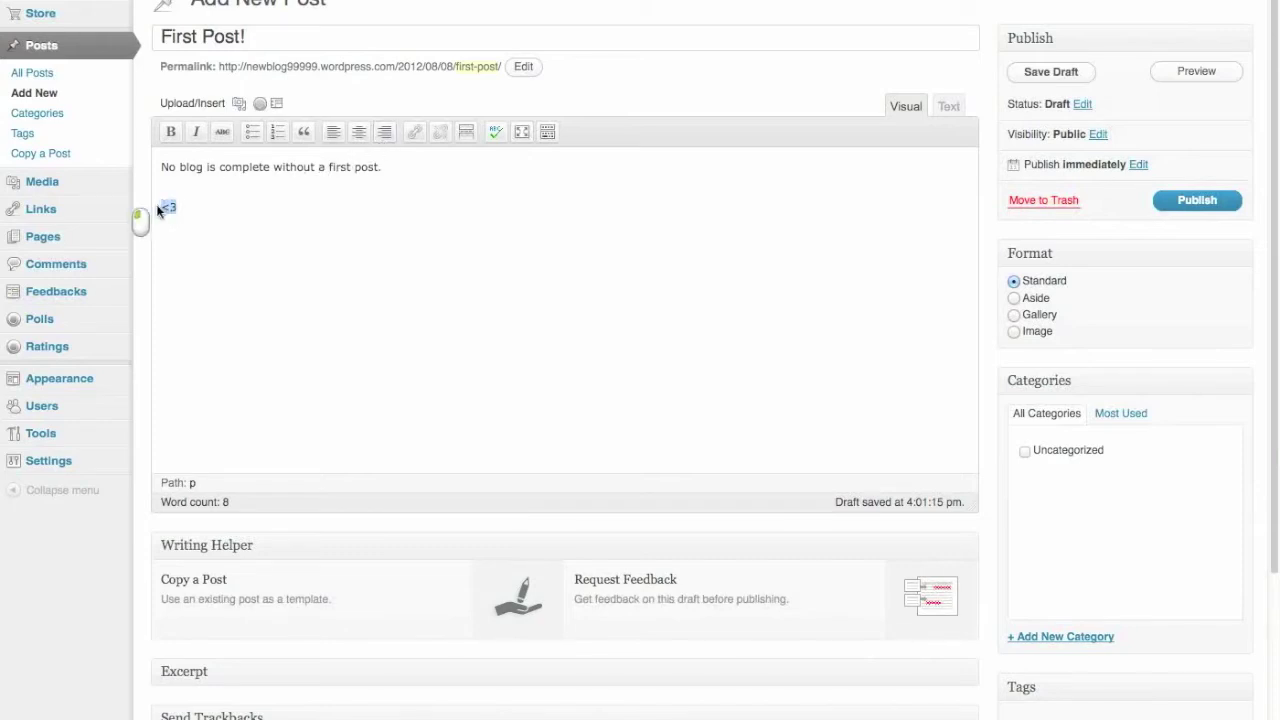
Step: Bold the '<3' line, then try strikethrough on 'blog is complete' and remove it again
click(170, 132)
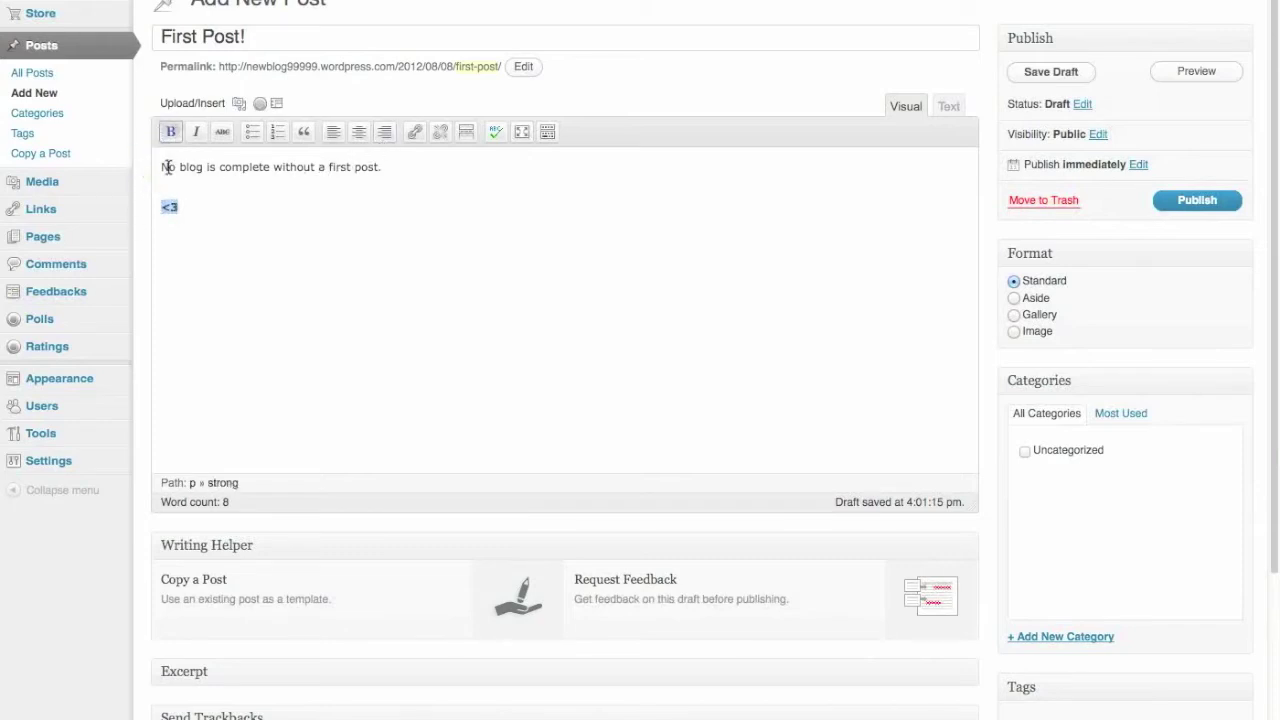
click(204, 168)
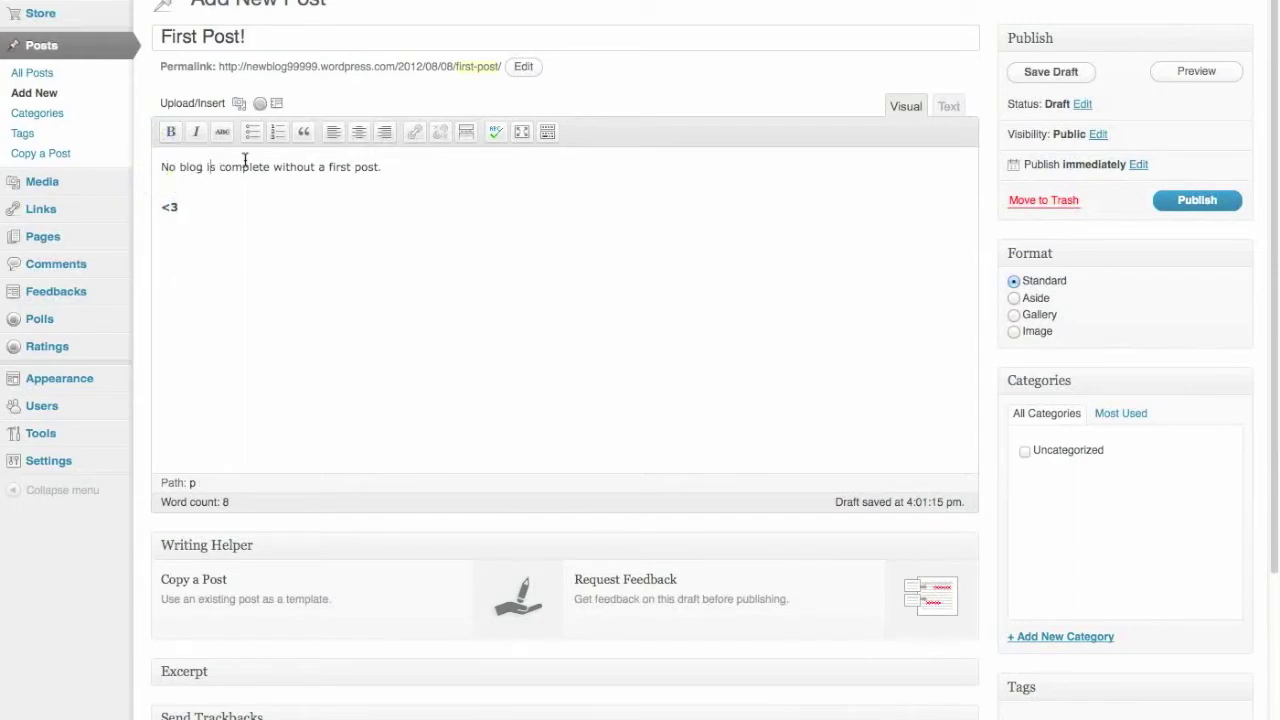
drag(179, 167, 270, 167)
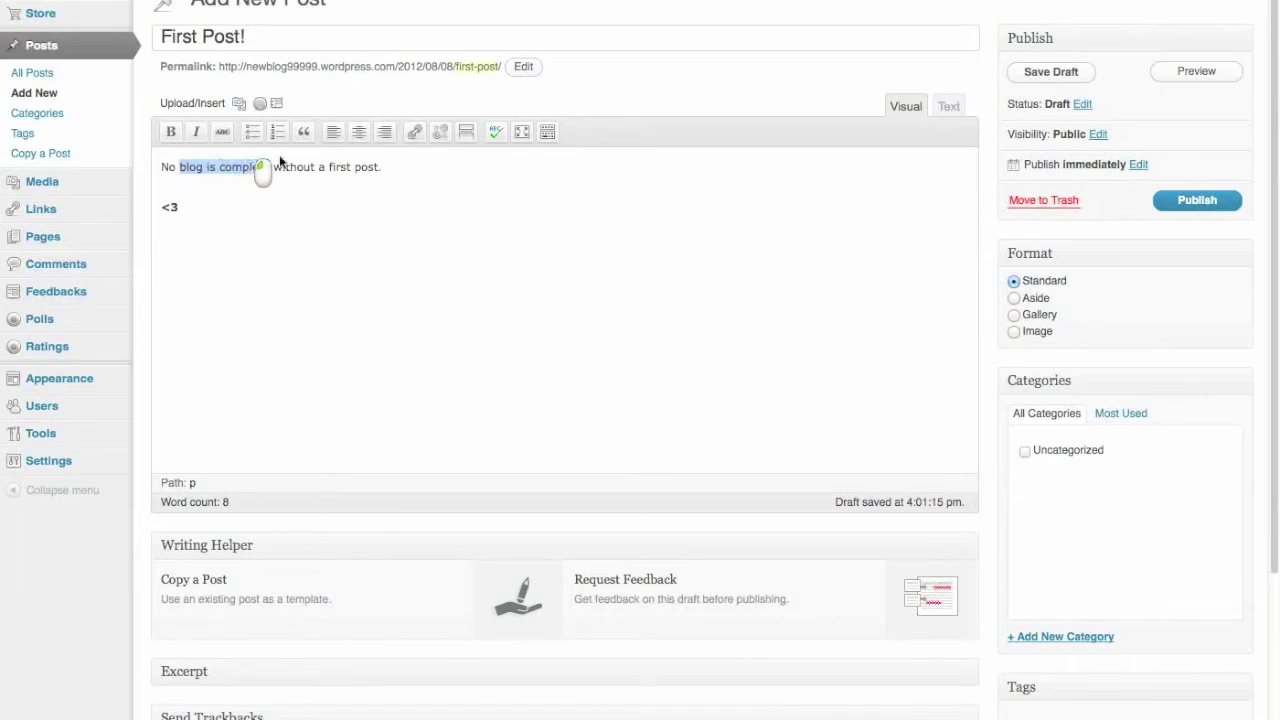
click(222, 133)
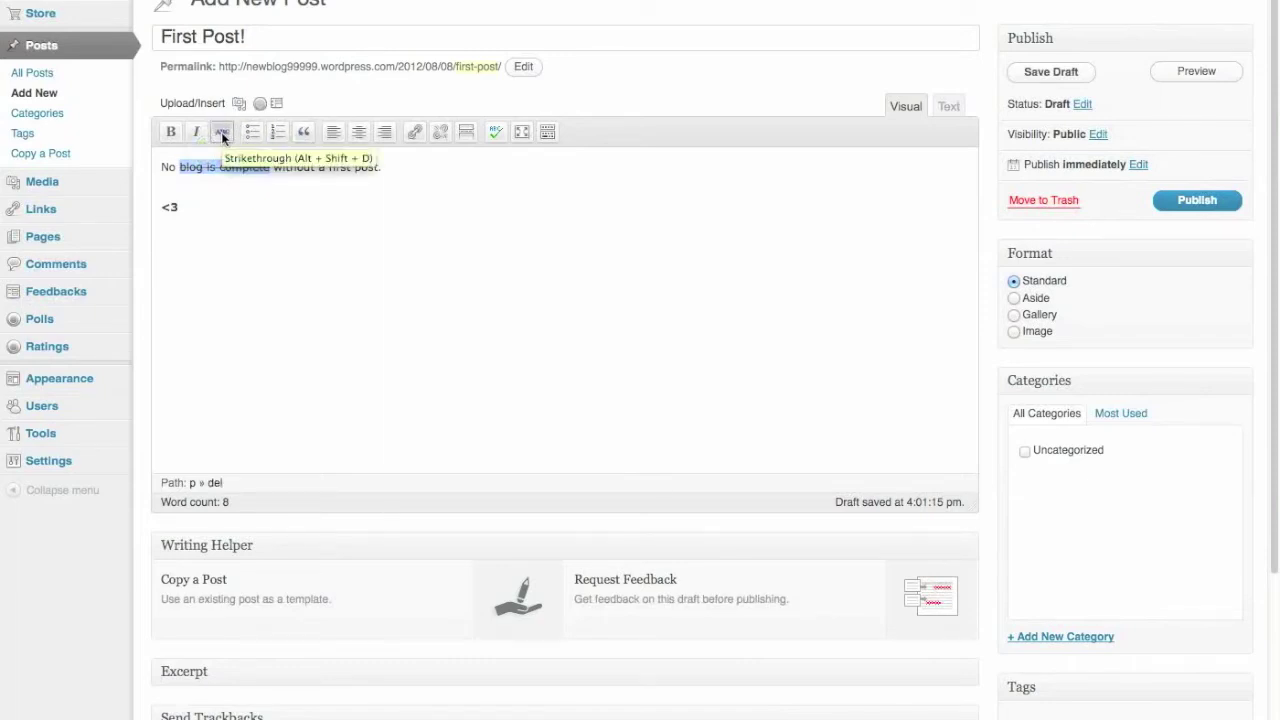
click(222, 134)
click(195, 133)
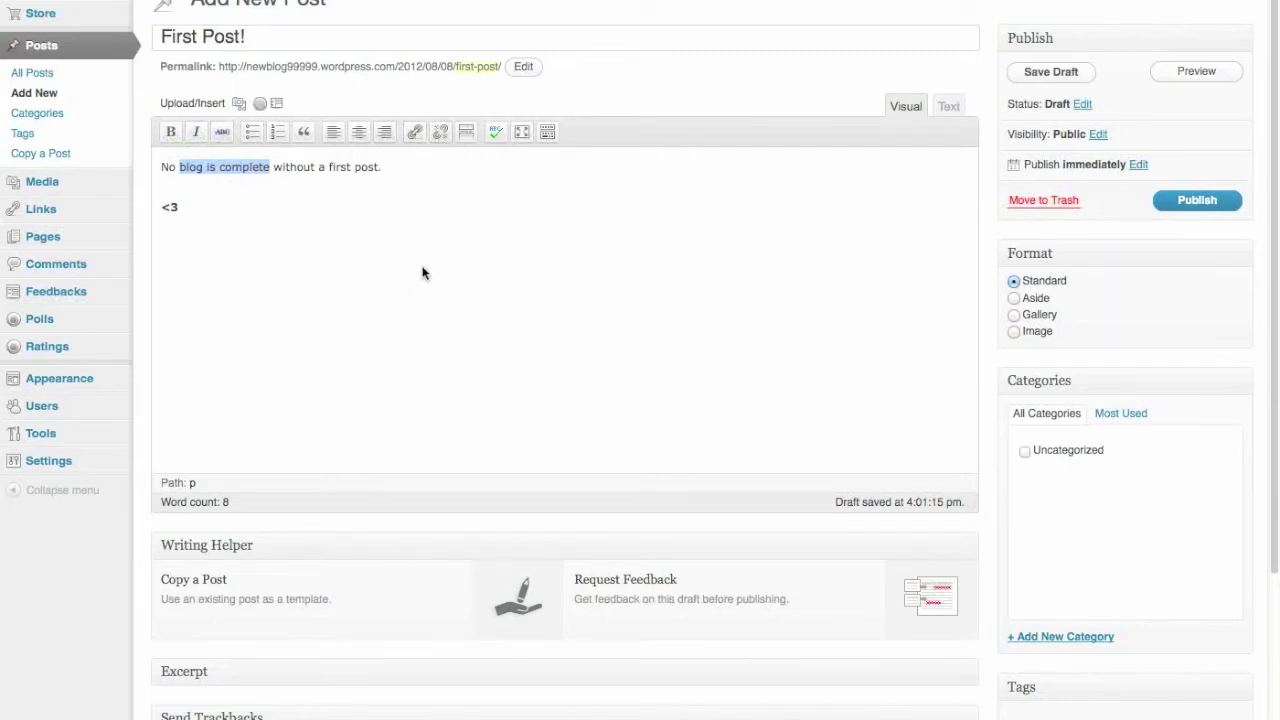
scroll(420, 276, down, 2)
Step: Create and tick the new categories 'Blog Posts' and 'Posts with the <3' for the post
scroll(423, 274, up, 2)
scroll(857, 337, down, 4)
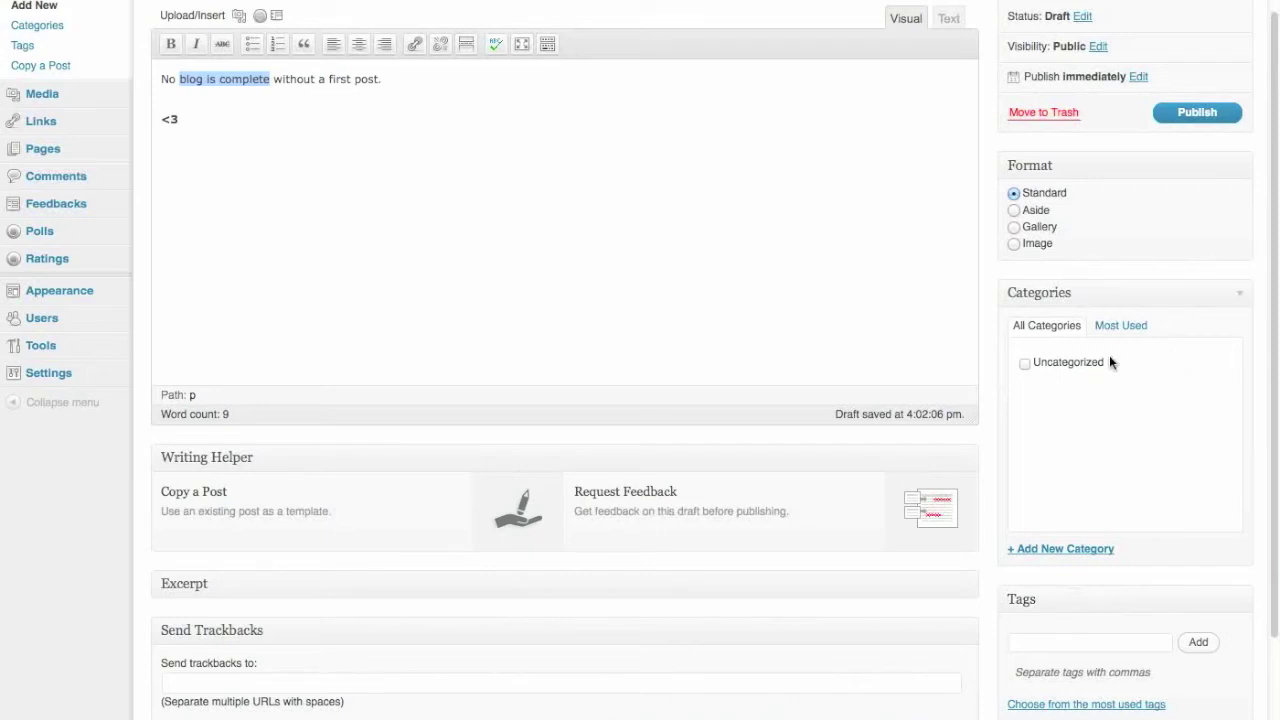
click(1037, 550)
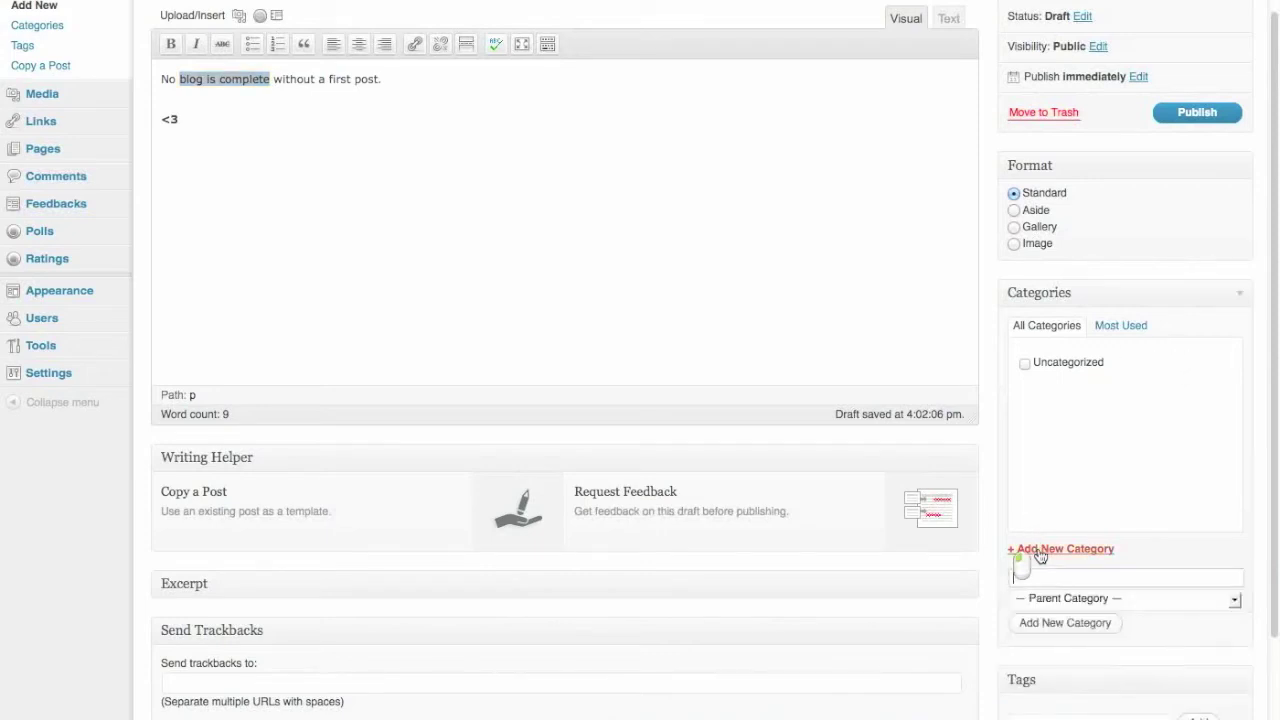
text(Blog Posts)
click(1072, 626)
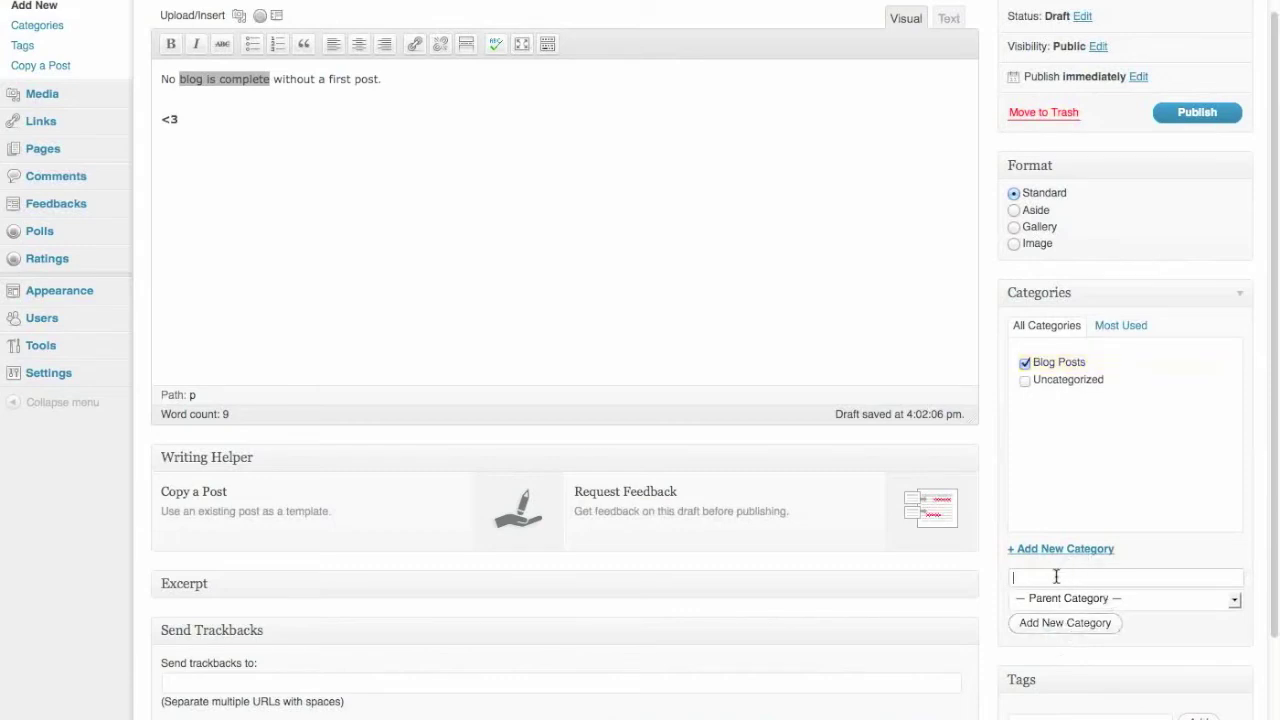
text(Posts with the <3)
click(1087, 627)
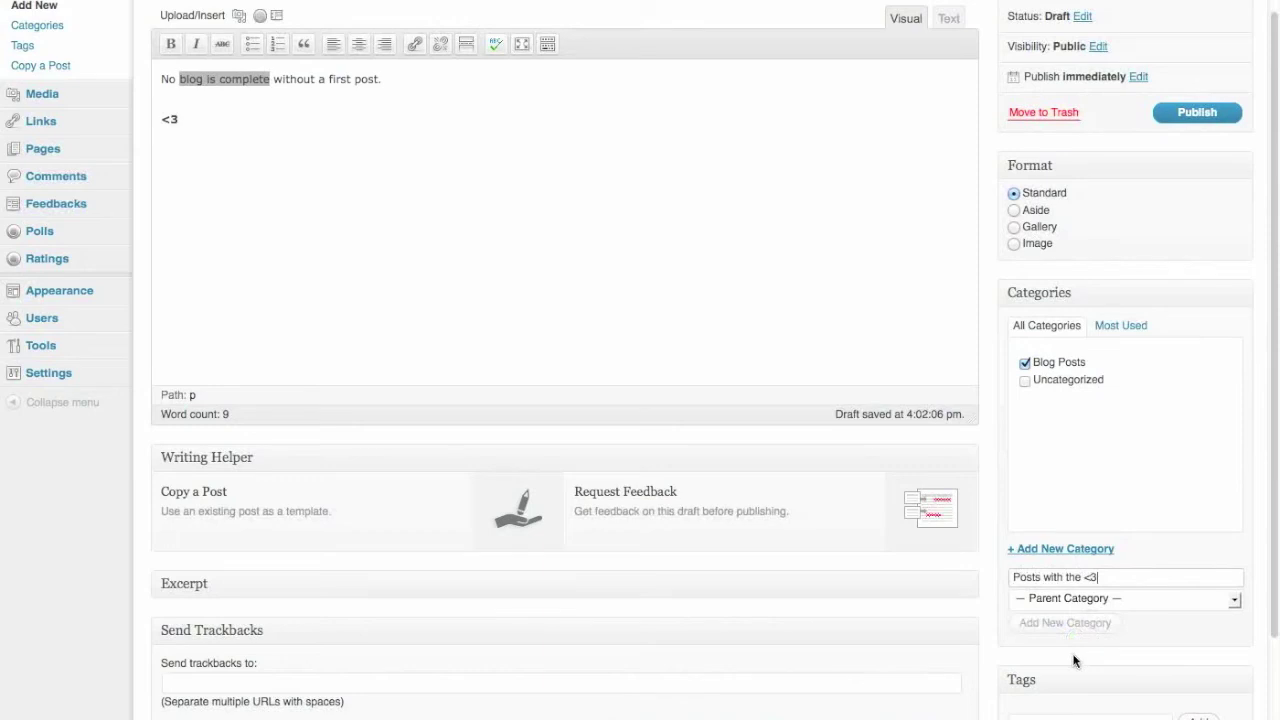
click(1043, 717)
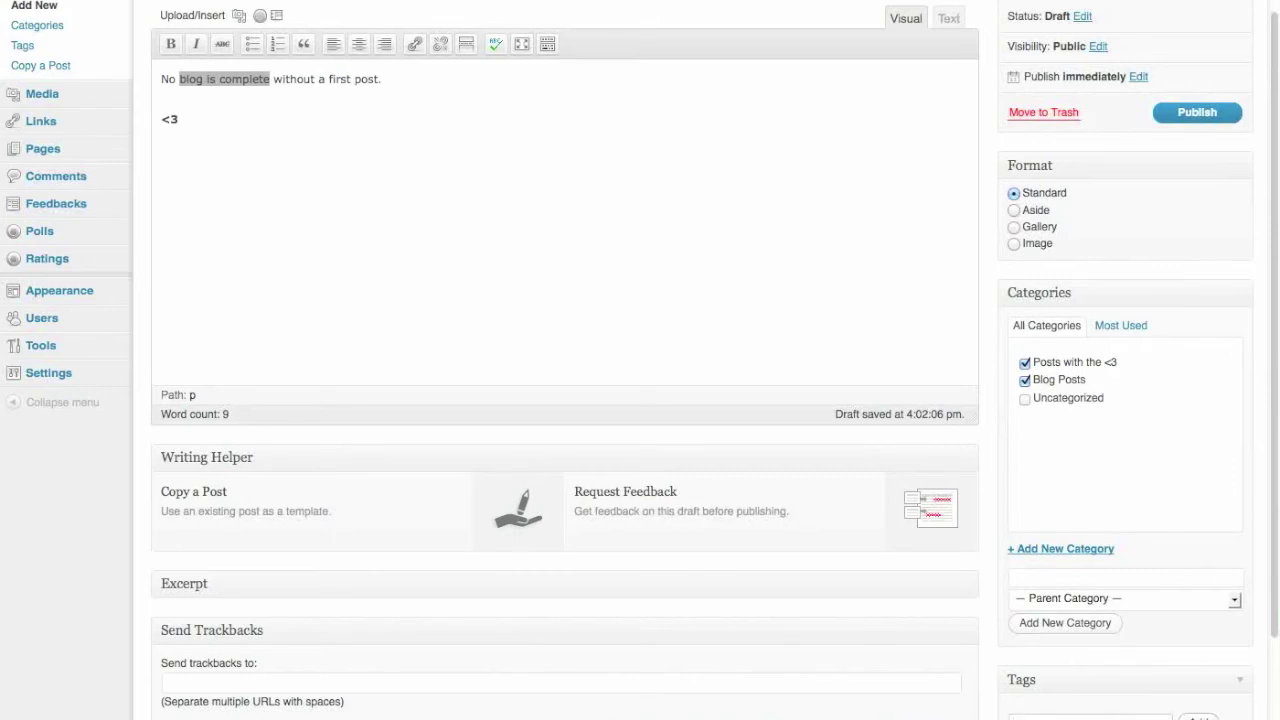
Step: Publish the tagged 'First Post!' draft to the blog
scroll(640, 360, up, 2)
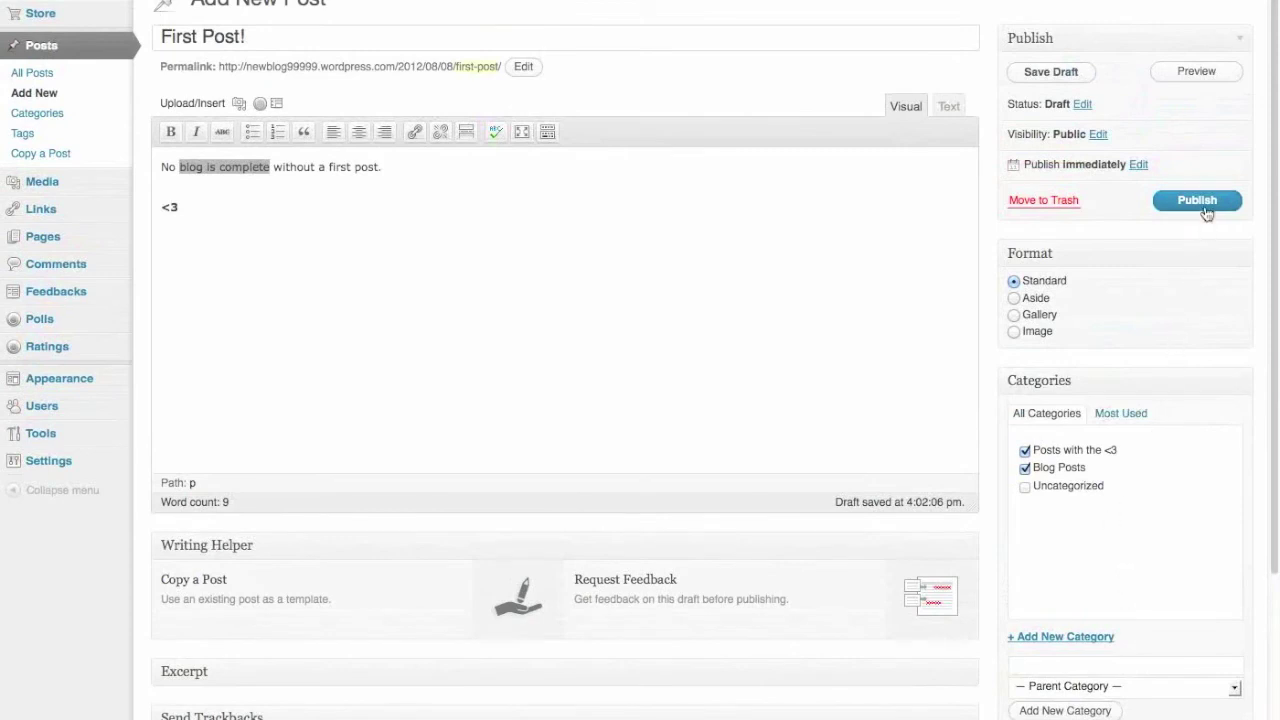
click(1205, 205)
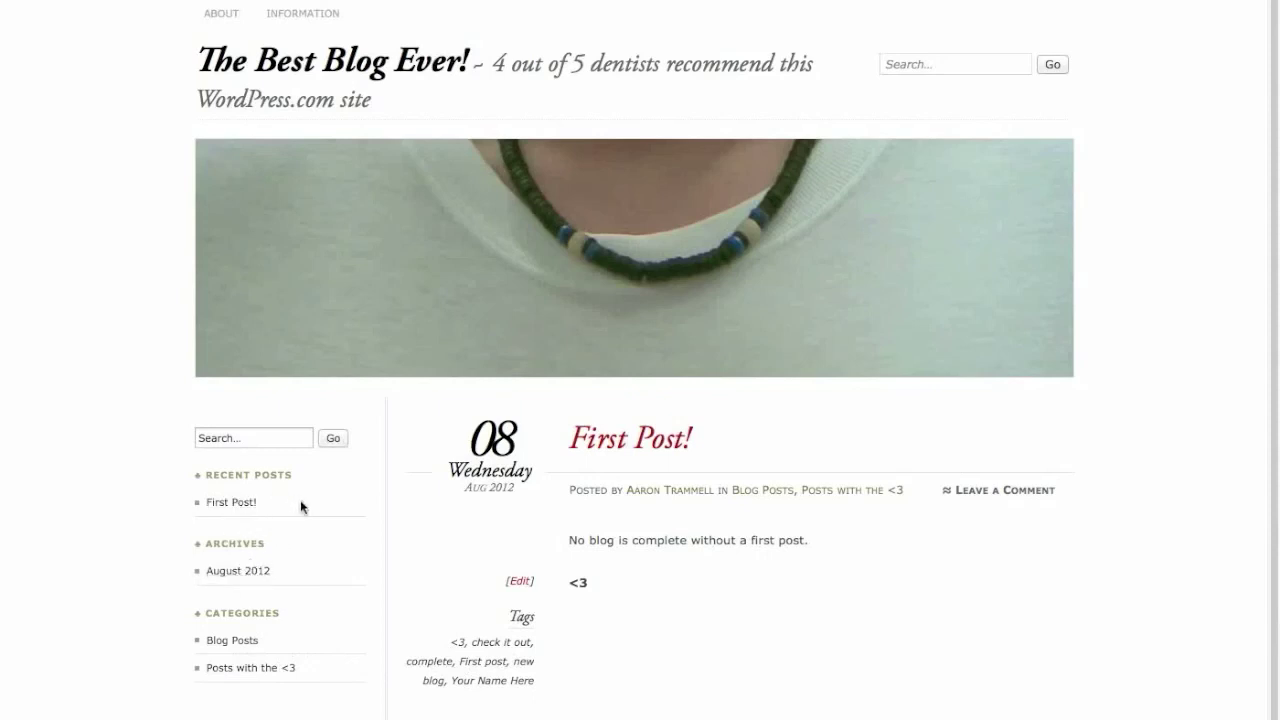
Step: Scroll the live blog to check 'First Post!' with its bold '<3' line, categories and tags
scroll(697, 491, down, 3)
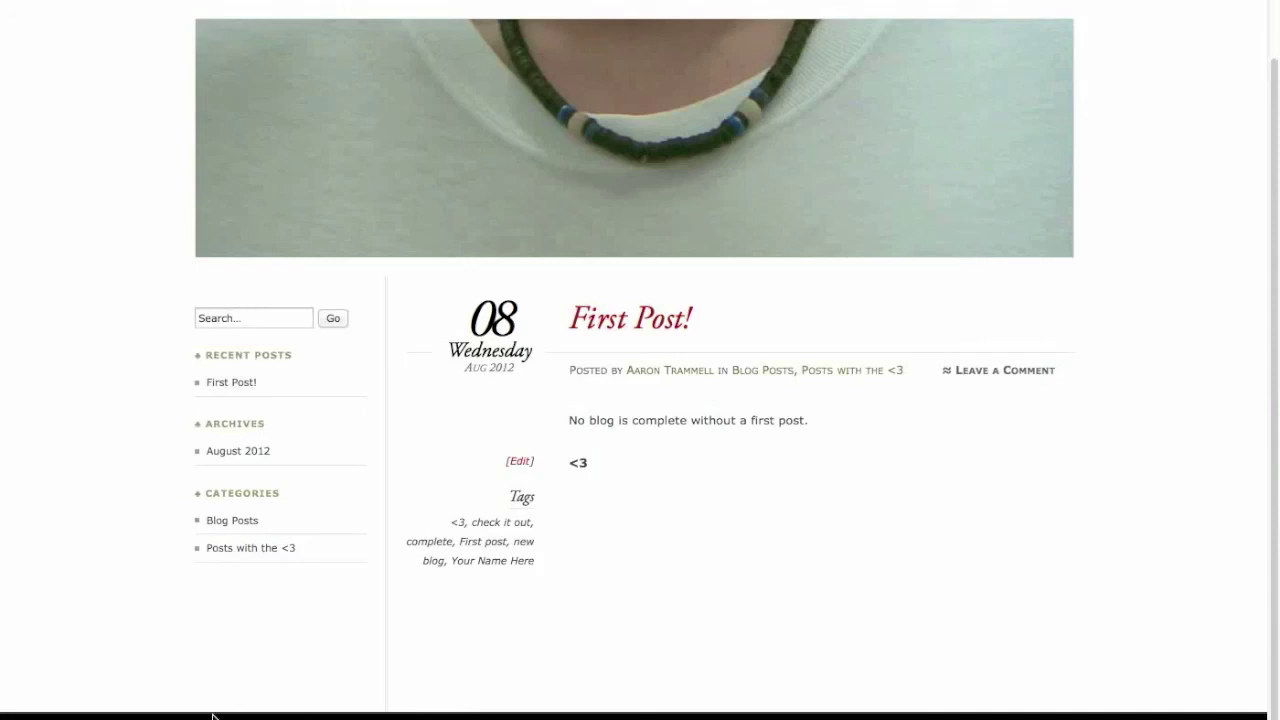
scroll(634, 360, up, 3)
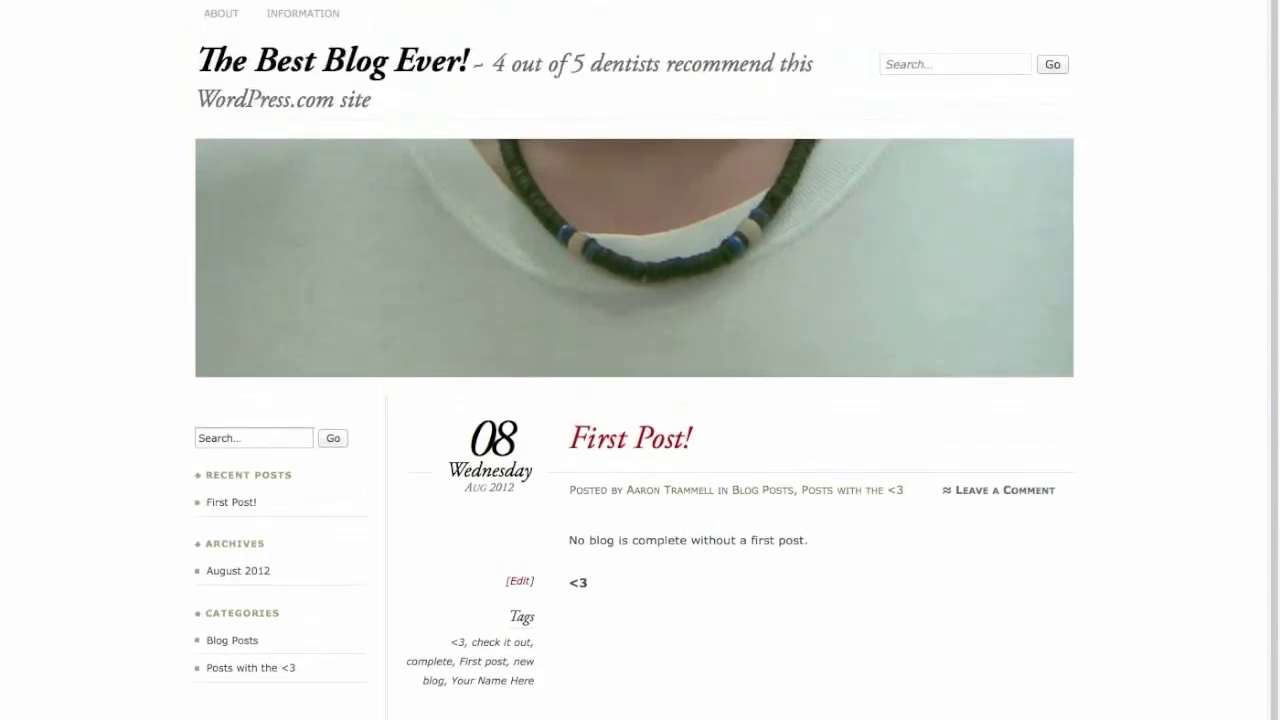